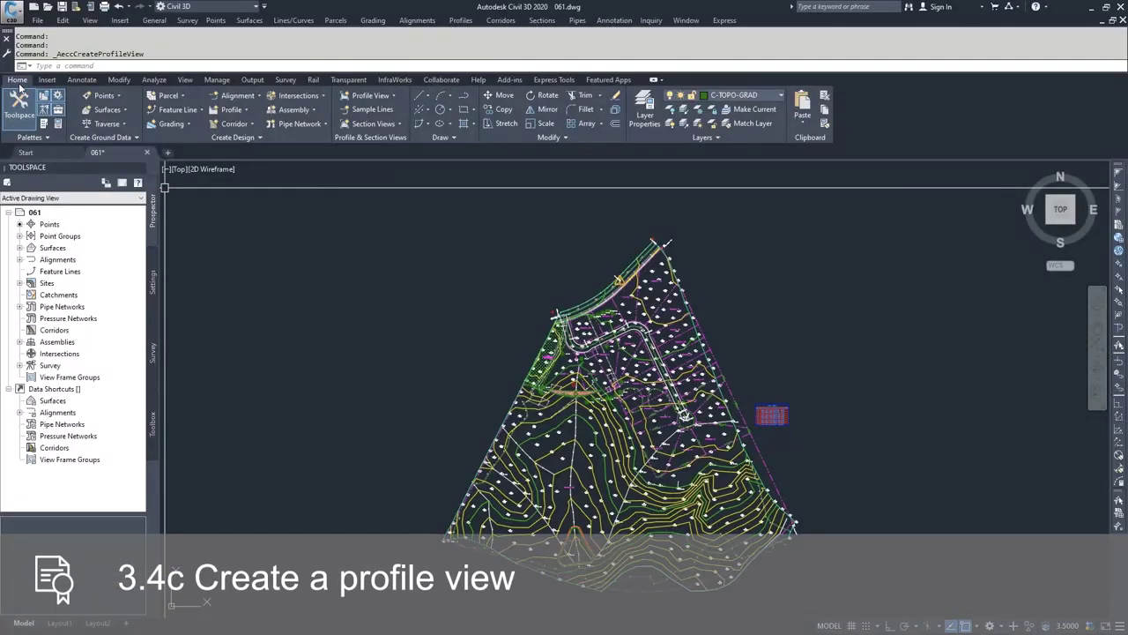
- Start creating a profile view and select Dev-Align as its alignment, leaving the name template and empty description as they are
{"action": "left_click", "coordinate": [394, 95]}
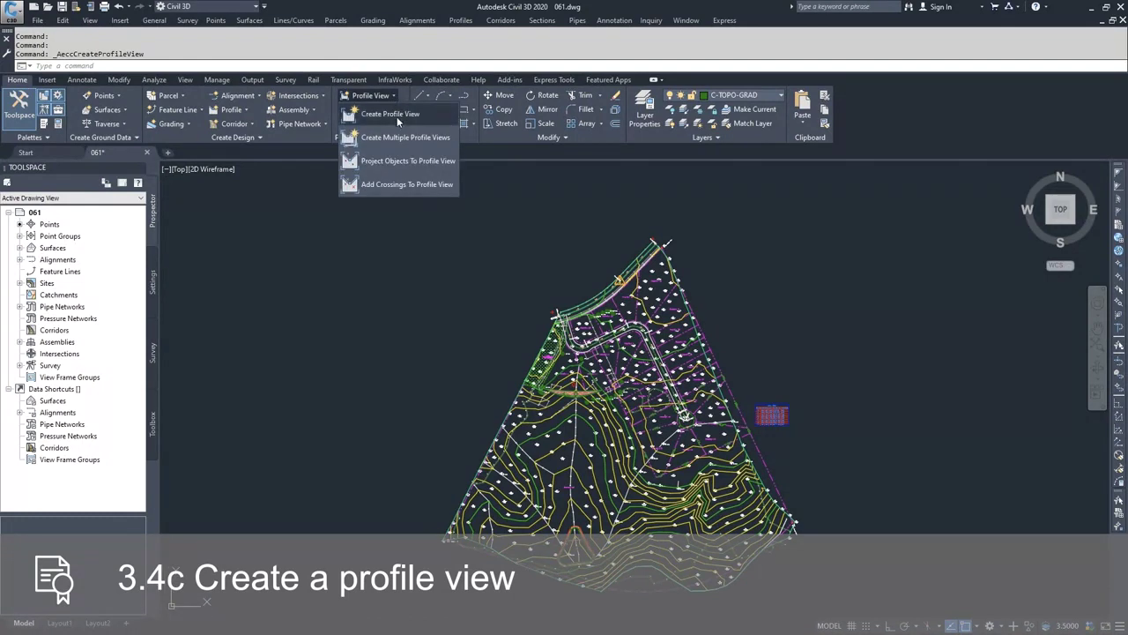
{"action": "left_click", "coordinate": [394, 116]}
{"action": "left_click_drag", "start_coordinate": [279, 155], "coordinate": [354, 150]}
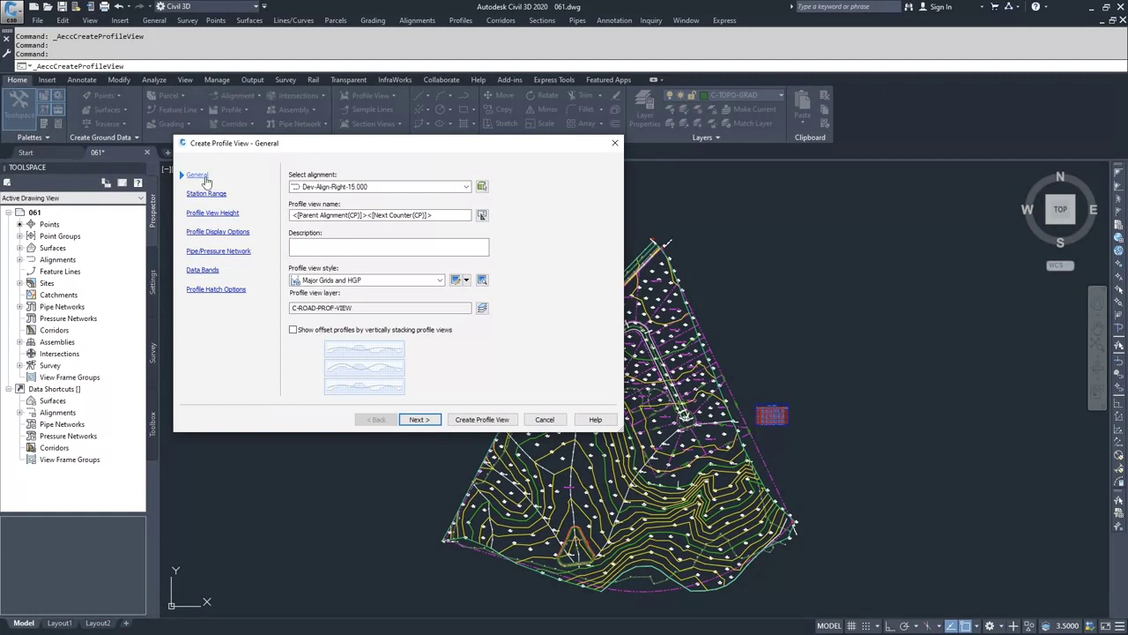
{"action": "left_click", "coordinate": [440, 188]}
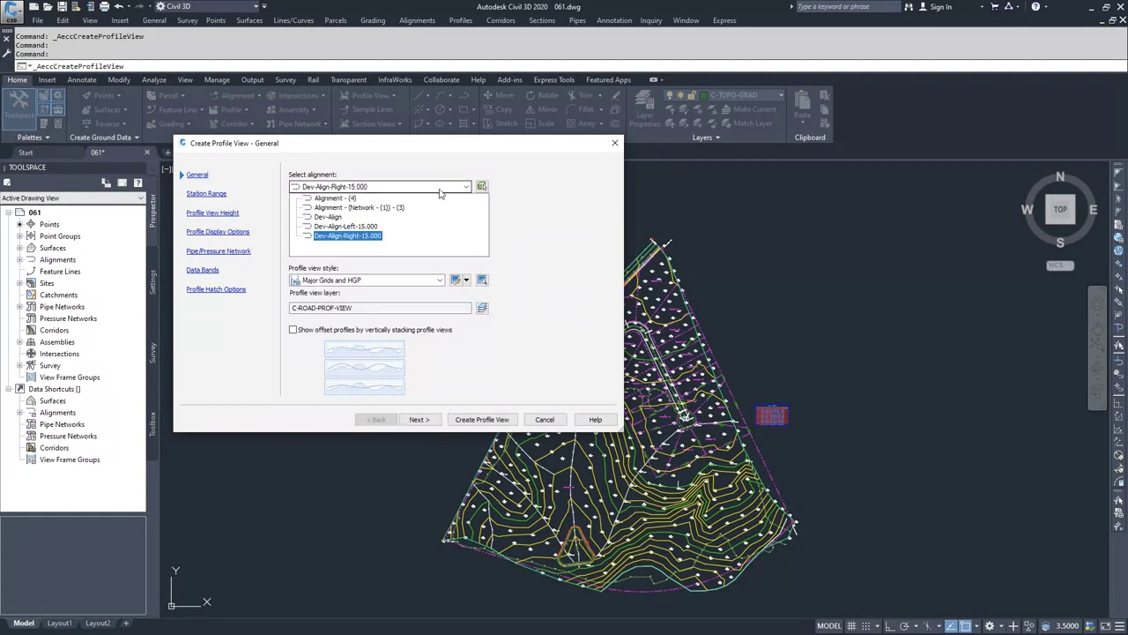
{"action": "left_click", "coordinate": [328, 217]}
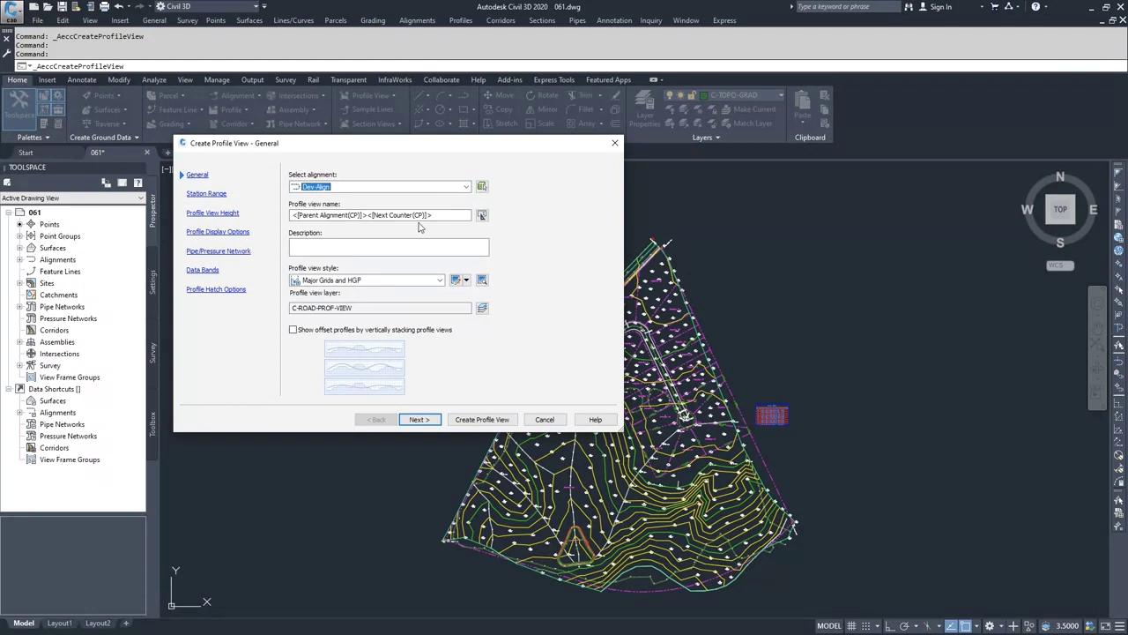
{"action": "left_click", "coordinate": [322, 215]}
{"action": "left_click", "coordinate": [362, 247]}
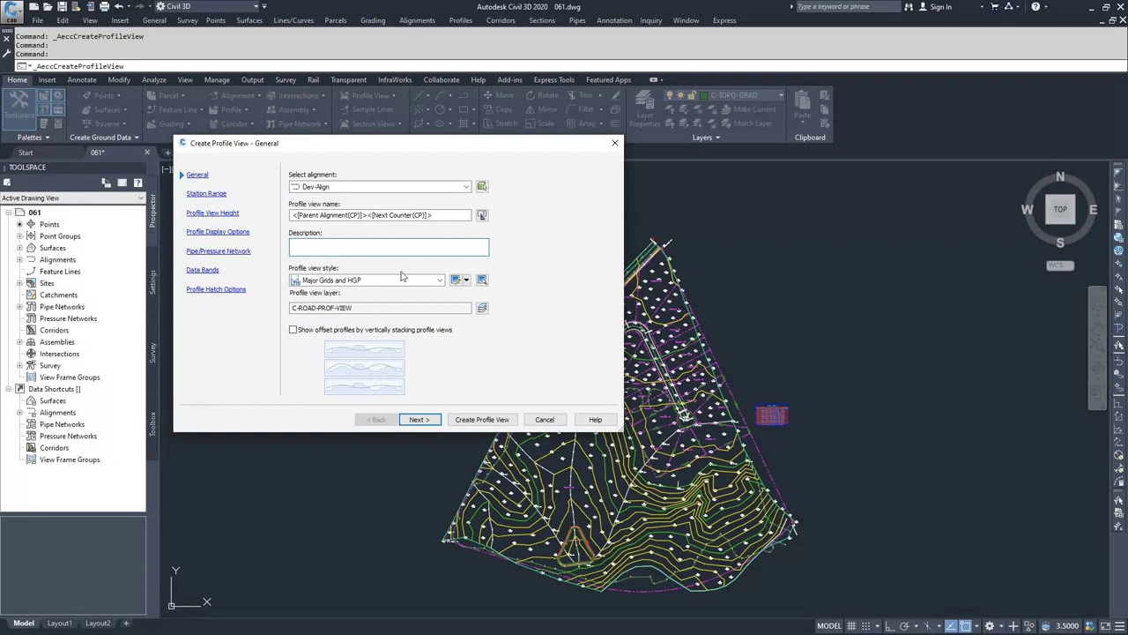
- Look through the available profile view styles and the options for creating, copying, editing or picking a style
{"action": "left_click", "coordinate": [364, 280]}
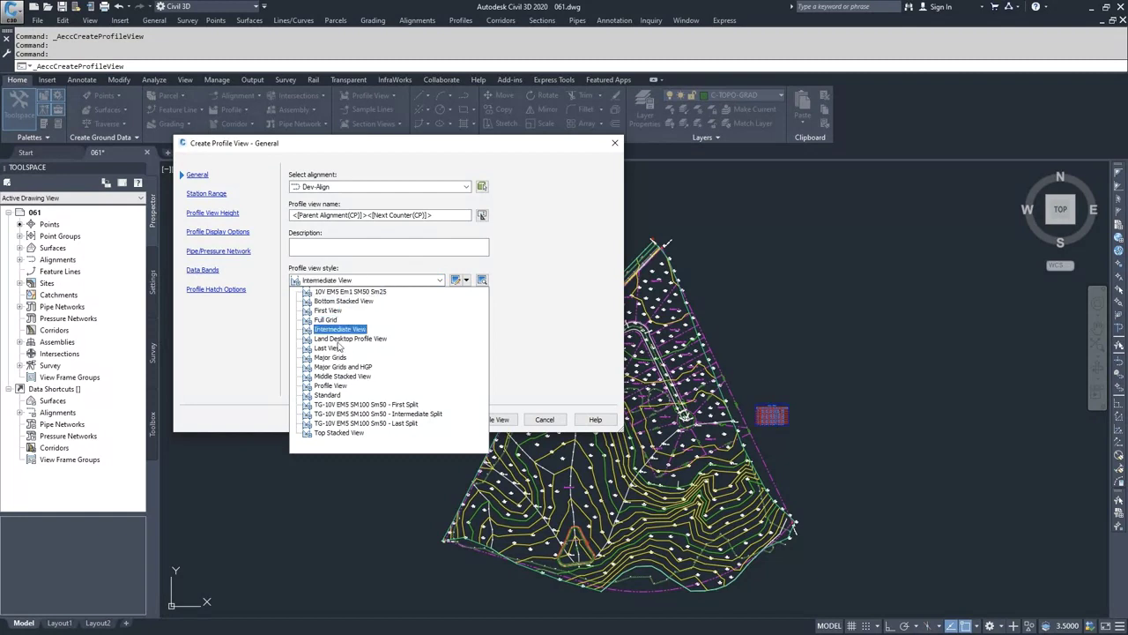
{"action": "left_click", "coordinate": [550, 246]}
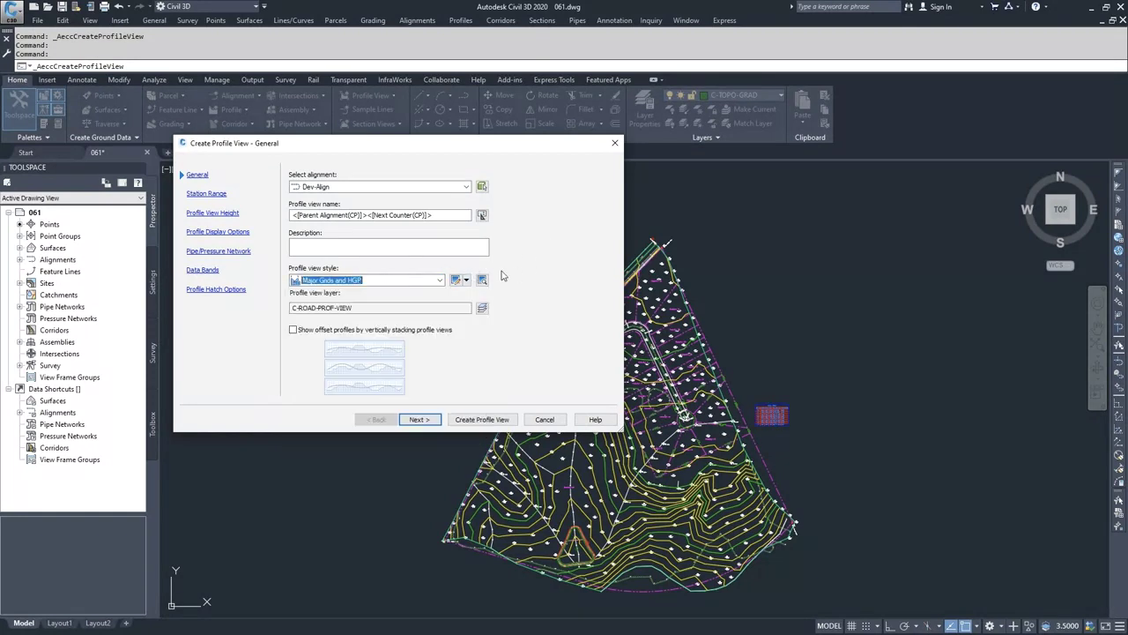
{"action": "left_click", "coordinate": [465, 281]}
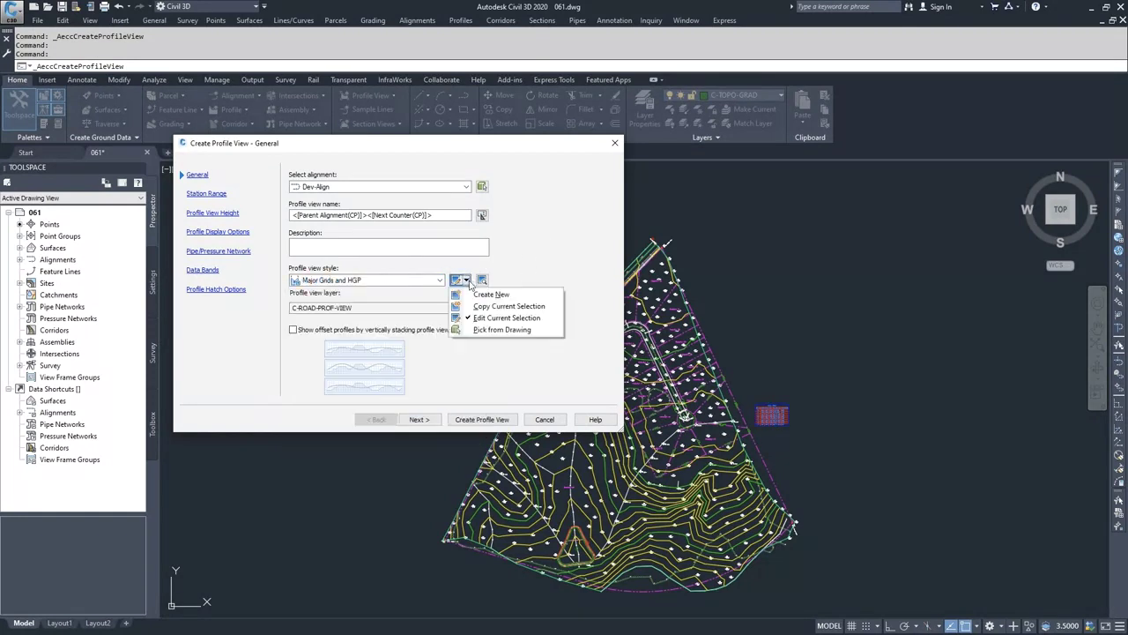
{"action": "left_click", "coordinate": [520, 269]}
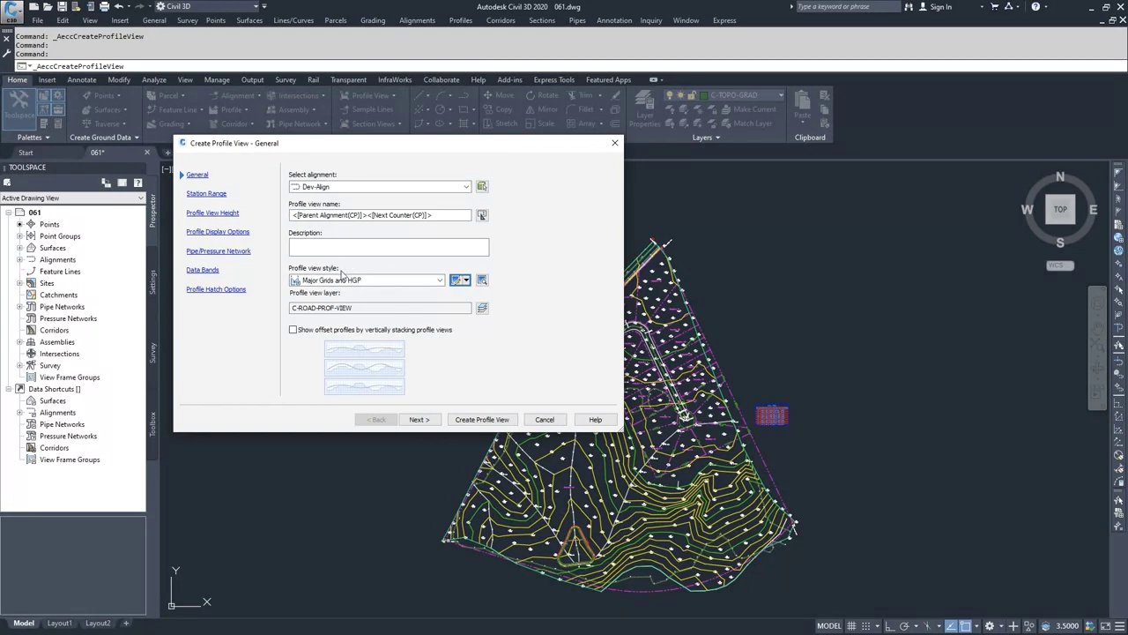
- Examine the graph settings of the Major Grids and HGP profile view style, then close the style without changes
{"action": "left_click", "coordinate": [463, 281]}
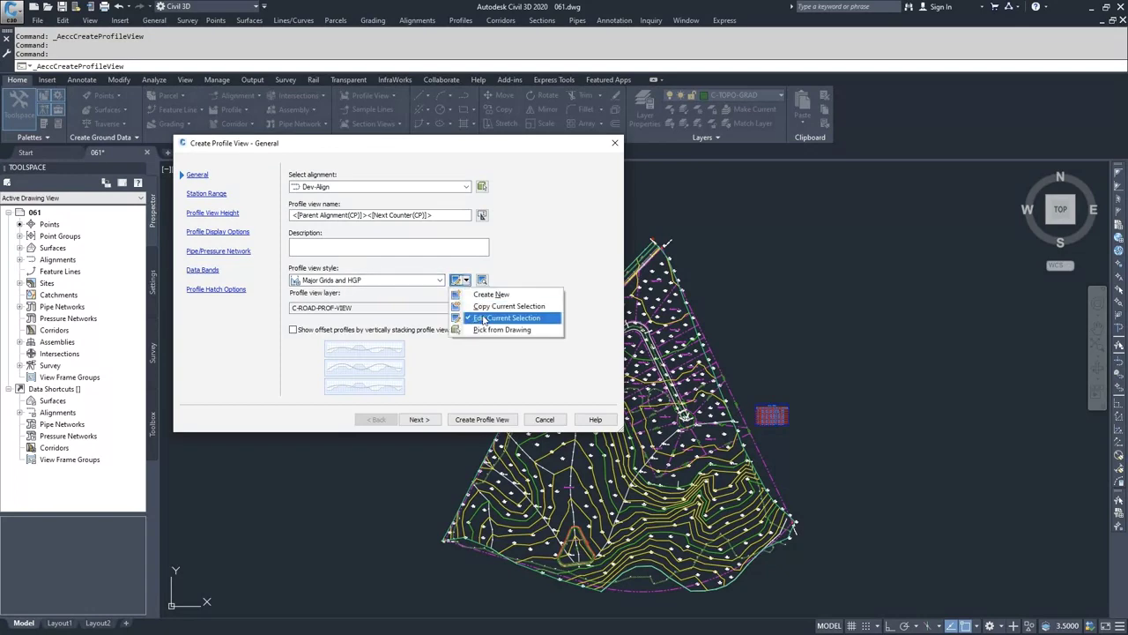
{"action": "left_click", "coordinate": [483, 319]}
{"action": "left_click", "coordinate": [256, 171]}
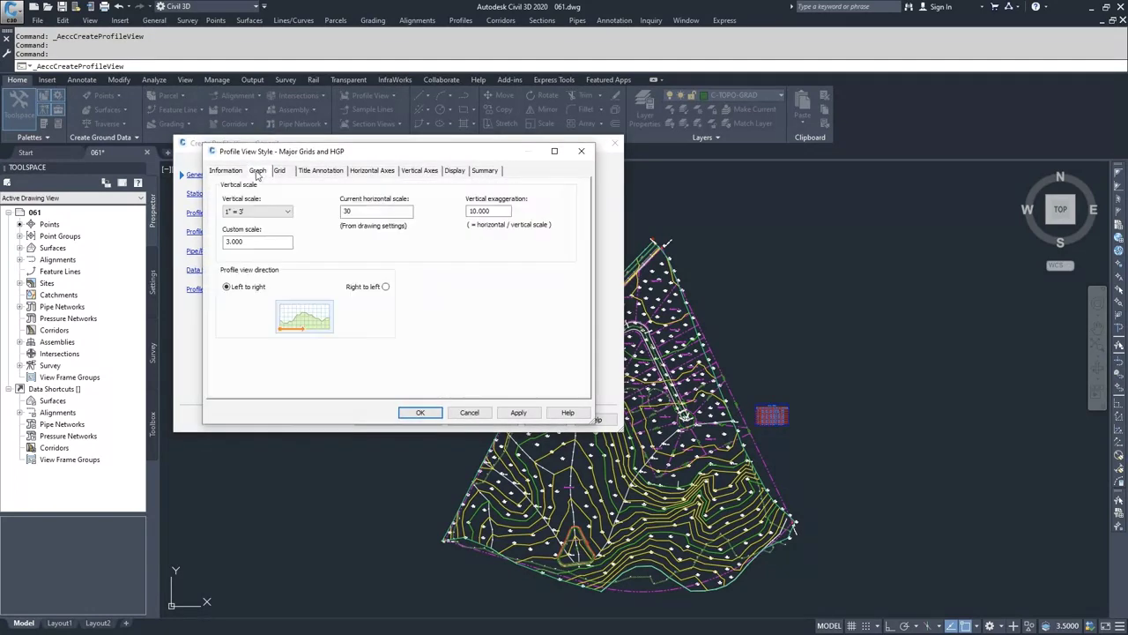
{"action": "left_click", "coordinate": [469, 413]}
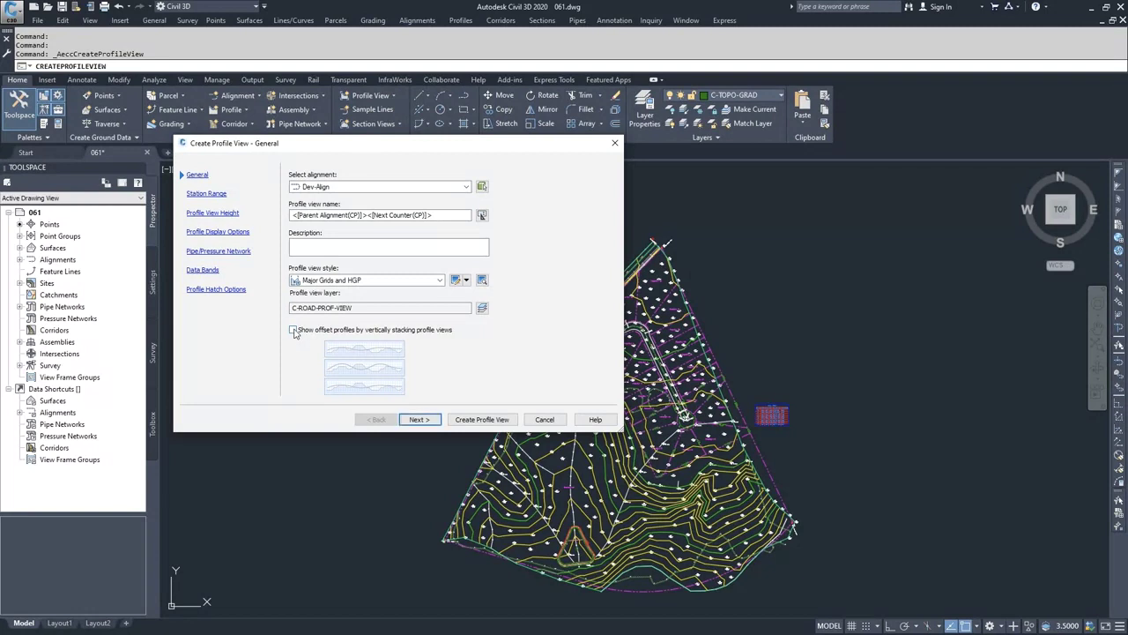
- Leave stacked offset profile views off, set the station range to Automatic and continue to the profile view height
{"action": "left_click", "coordinate": [294, 330]}
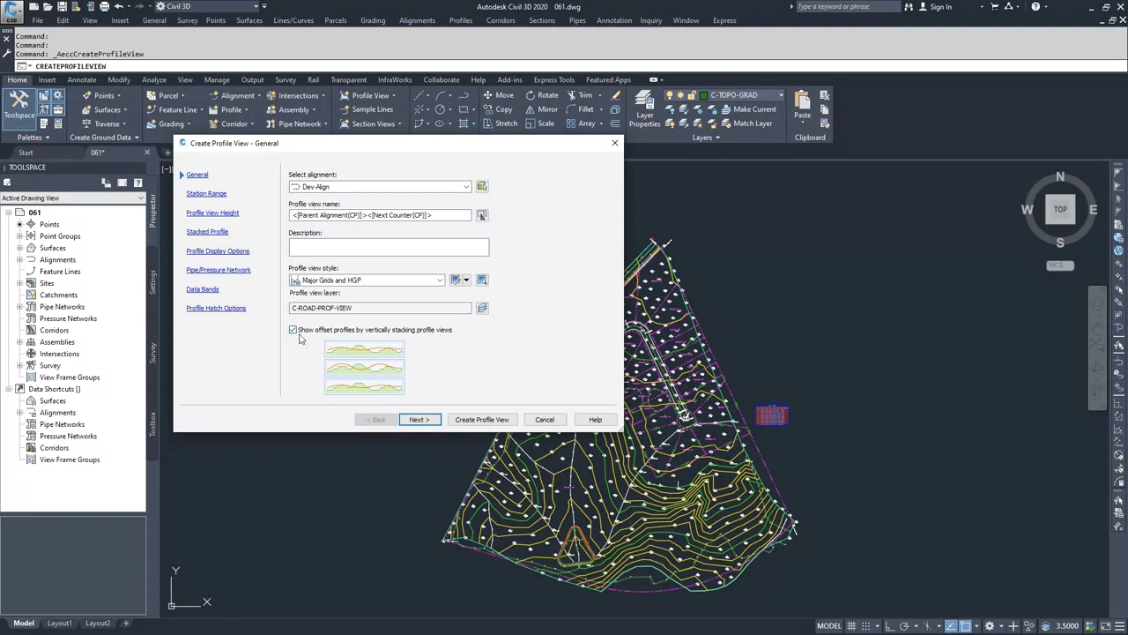
{"action": "left_click", "coordinate": [418, 419]}
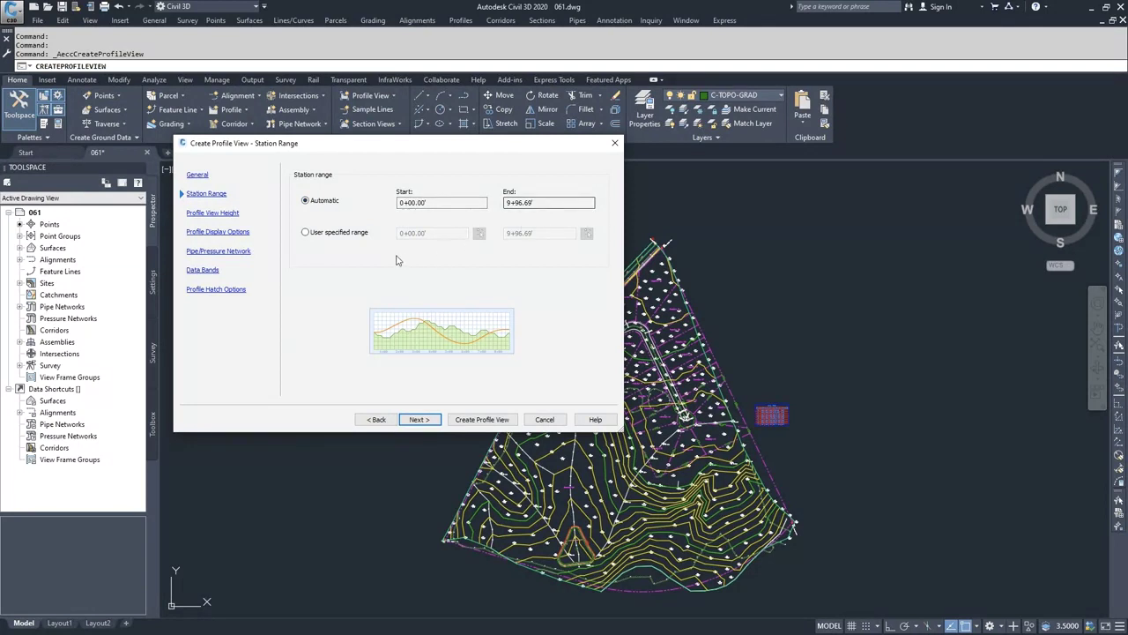
{"action": "left_click", "coordinate": [306, 233]}
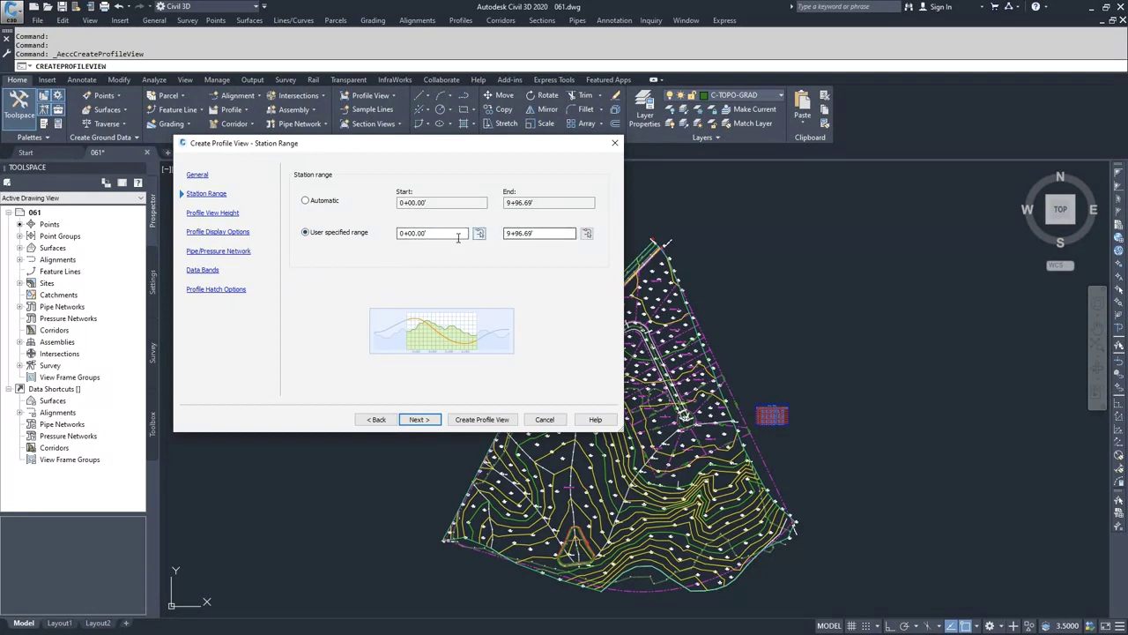
{"action": "left_click", "coordinate": [306, 201]}
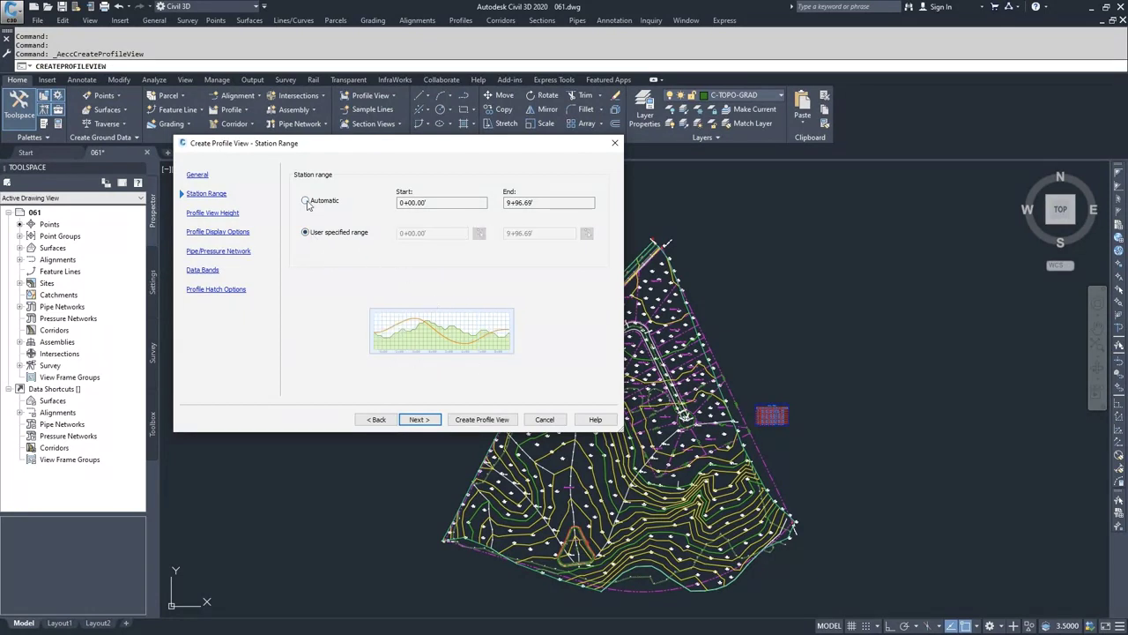
{"action": "left_click", "coordinate": [418, 420]}
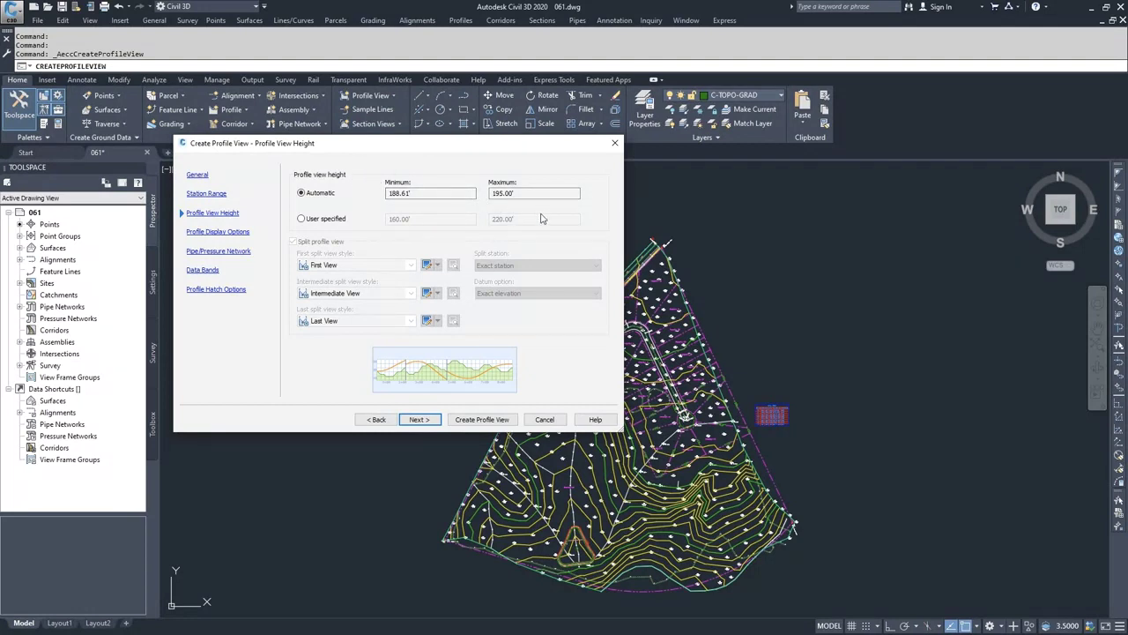
- Try the user-specified height and split view options, set the height back to Automatic and continue to the profile display options
{"action": "left_click", "coordinate": [349, 217]}
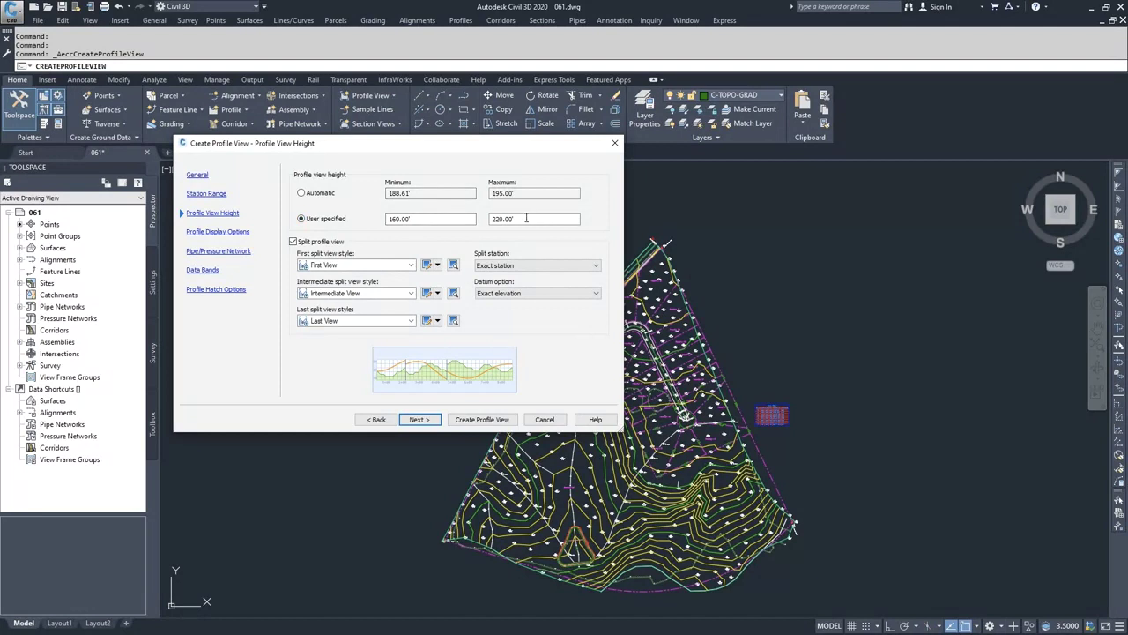
{"action": "left_click", "coordinate": [294, 243]}
{"action": "left_click", "coordinate": [302, 193]}
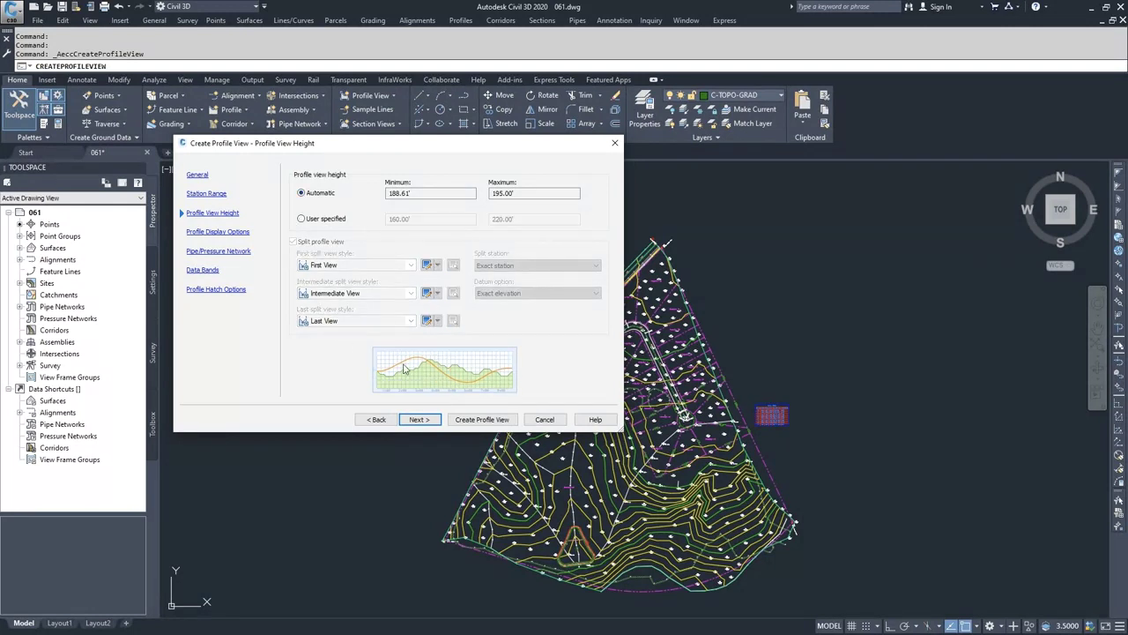
{"action": "left_click", "coordinate": [418, 420]}
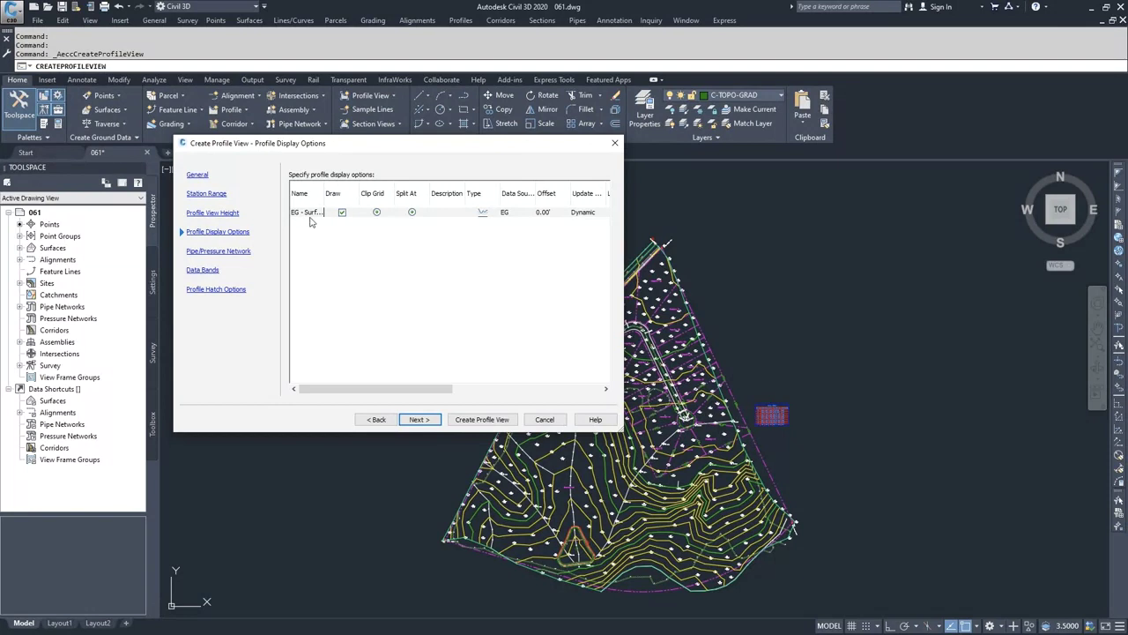
- Review the EG surface profile's display options, from its draw setting to its style, labels, stations and elevations
{"action": "left_click", "coordinate": [327, 191]}
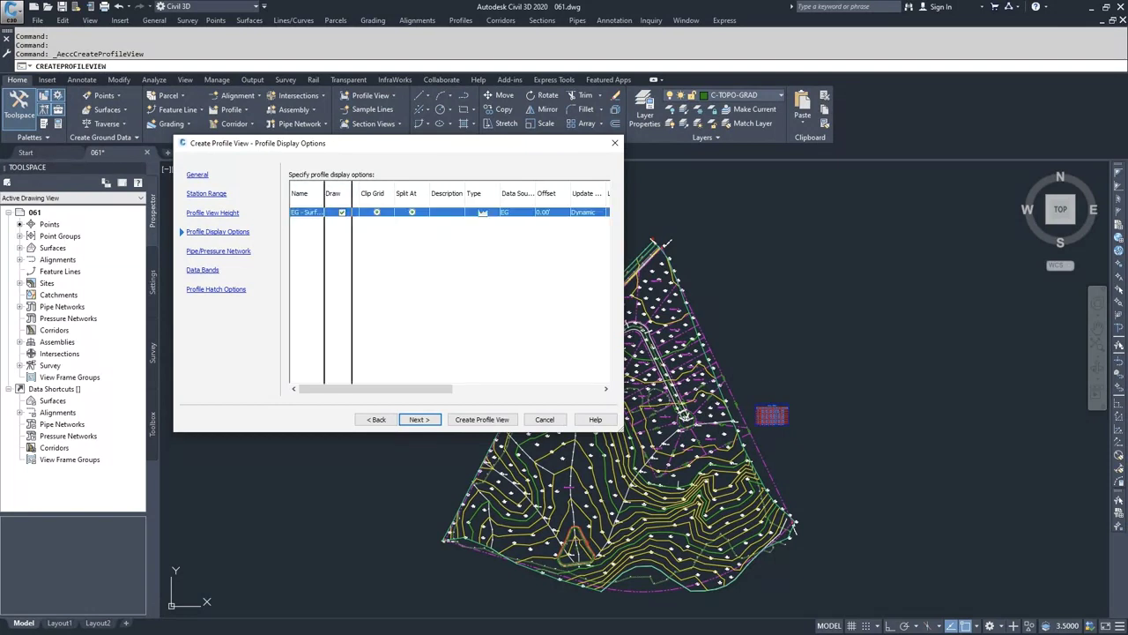
{"action": "left_click_drag", "start_coordinate": [325, 194], "coordinate": [322, 194]}
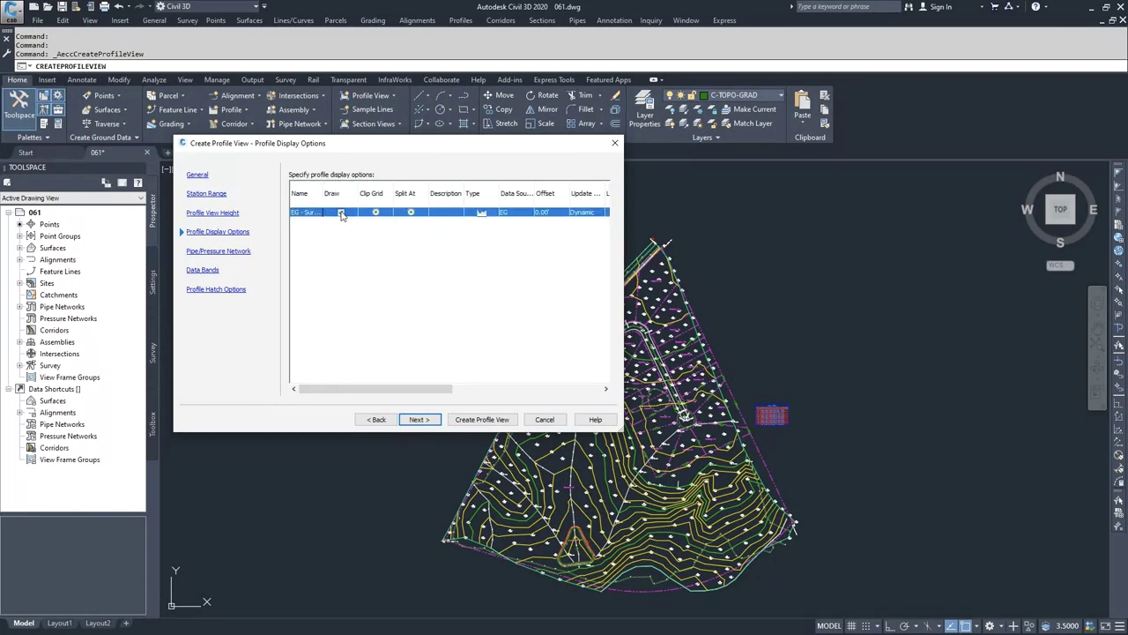
{"action": "left_click", "coordinate": [341, 213]}
{"action": "left_click_drag", "start_coordinate": [421, 389], "coordinate": [485, 393]}
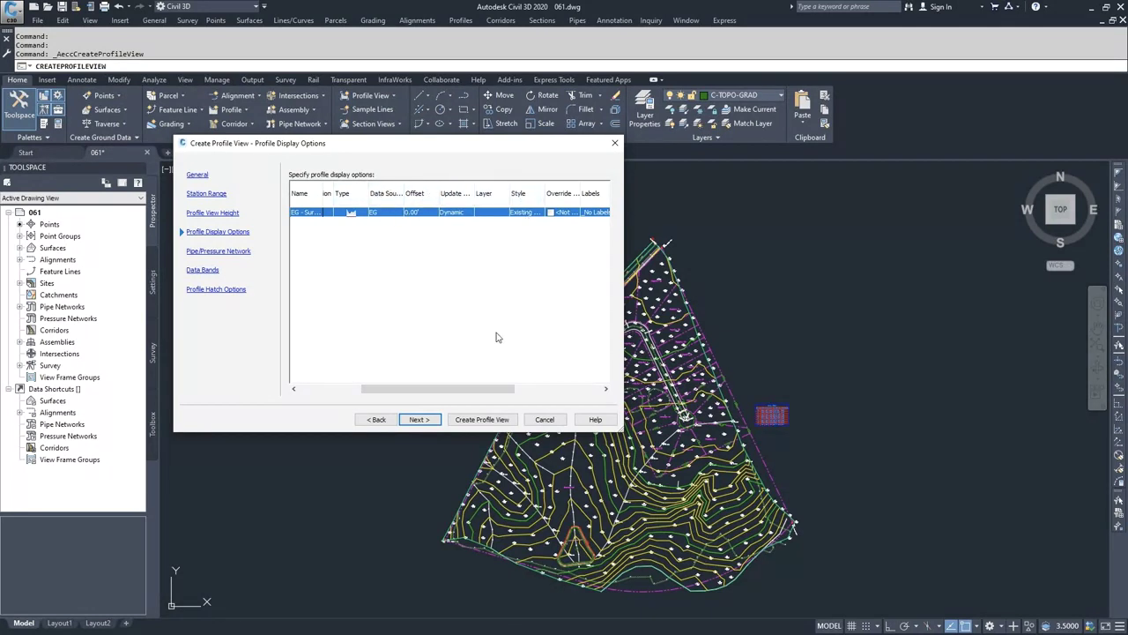
{"action": "left_click_drag", "start_coordinate": [491, 388], "coordinate": [587, 393]}
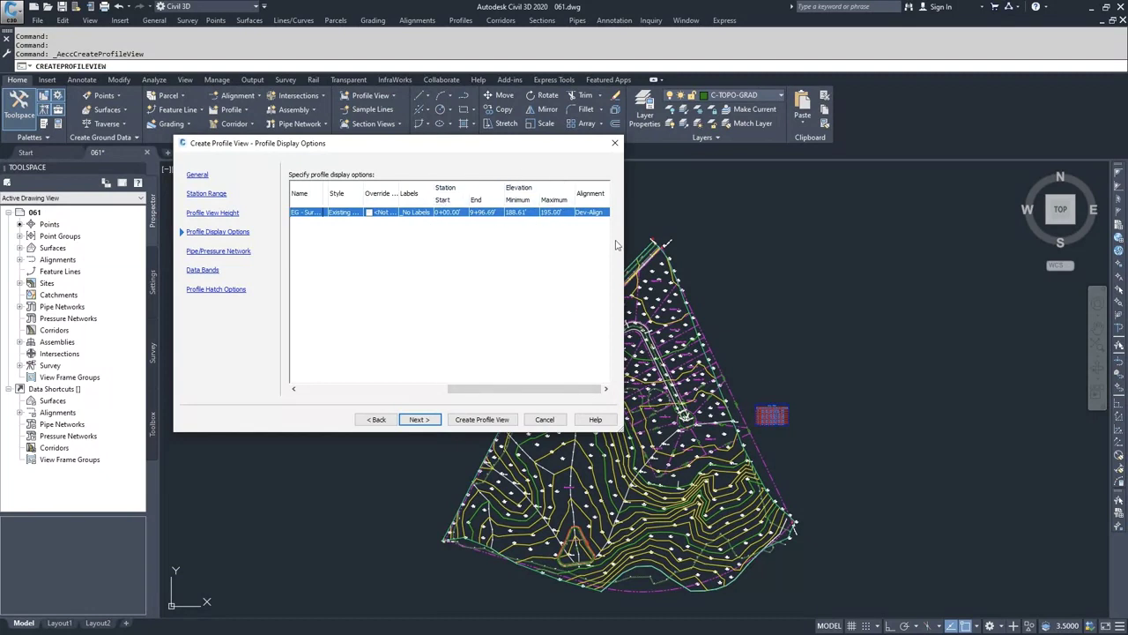
- Continue to the profile hatch options, leaving Network - (1) unselected and keeping the EG-FG Elevations and Stations band set
{"action": "left_click", "coordinate": [426, 423]}
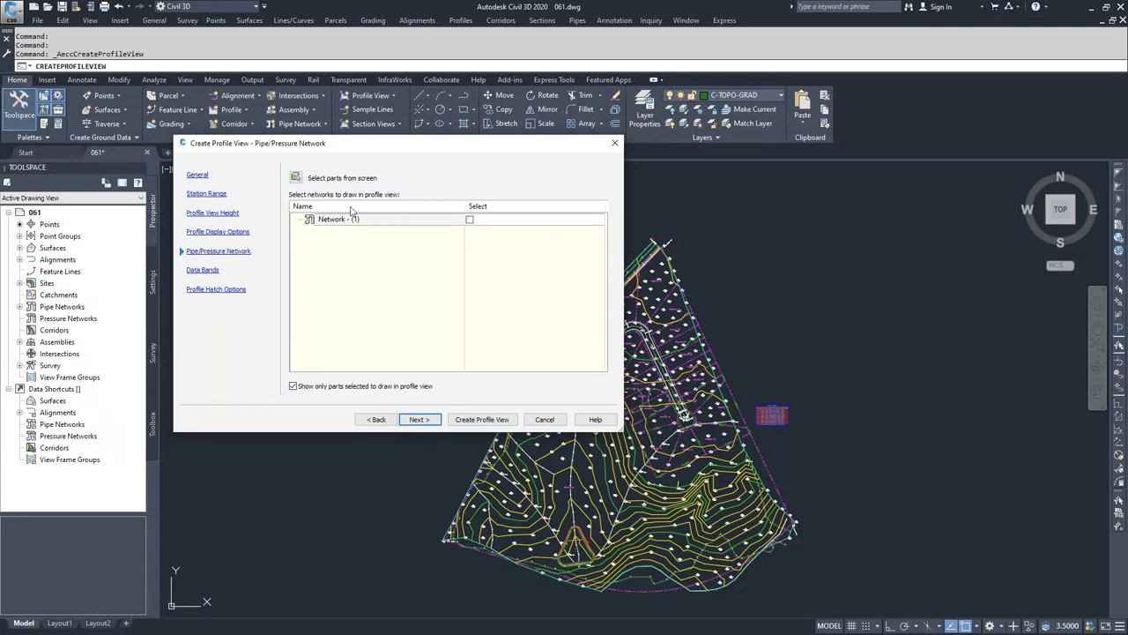
{"action": "left_click_drag", "start_coordinate": [428, 143], "coordinate": [457, 405]}
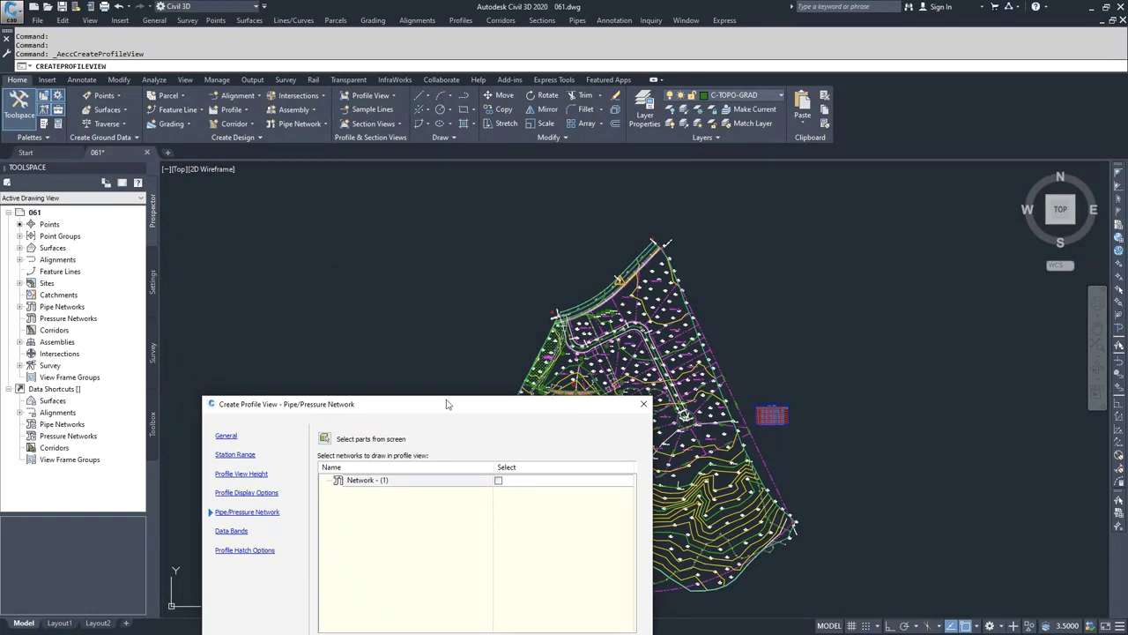
{"action": "left_click_drag", "start_coordinate": [446, 405], "coordinate": [467, 167]}
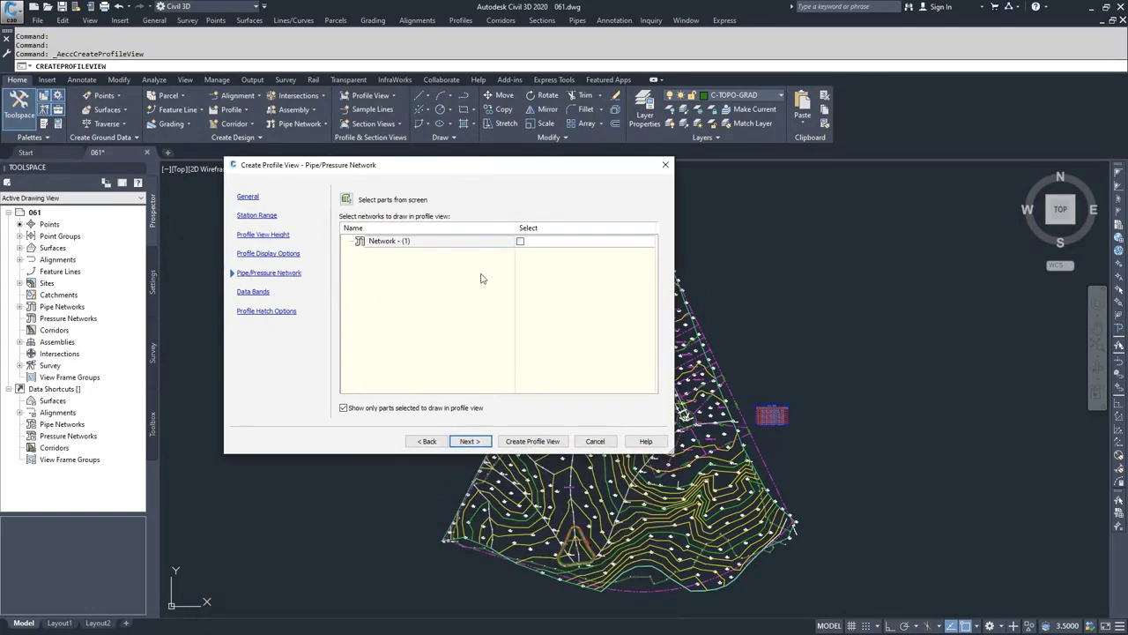
{"action": "left_click", "coordinate": [469, 441]}
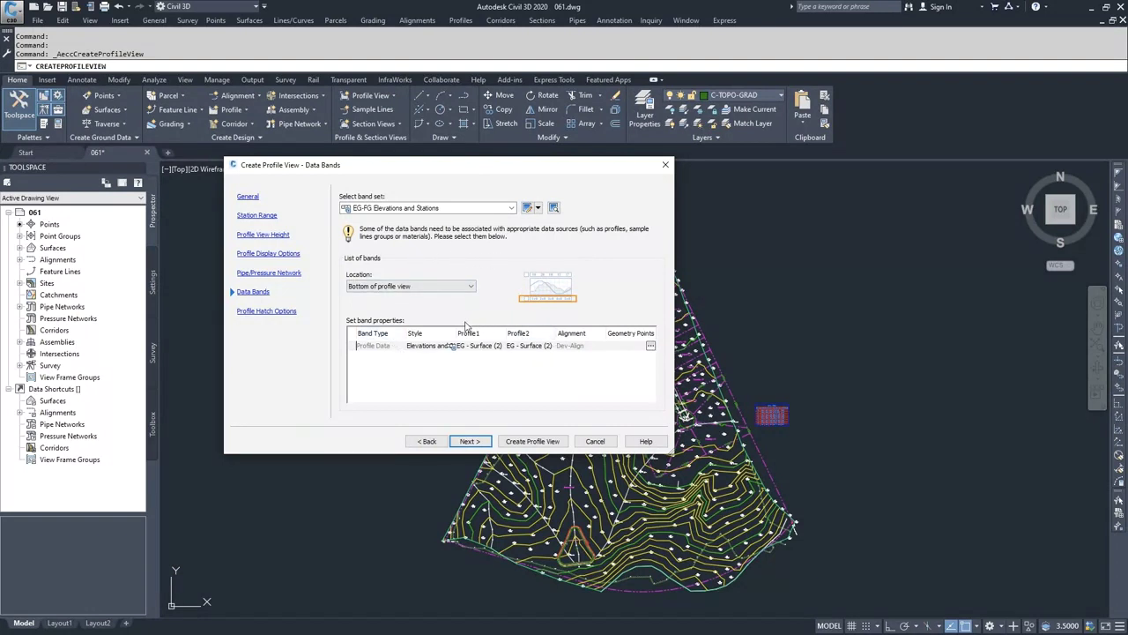
{"action": "left_click", "coordinate": [468, 440]}
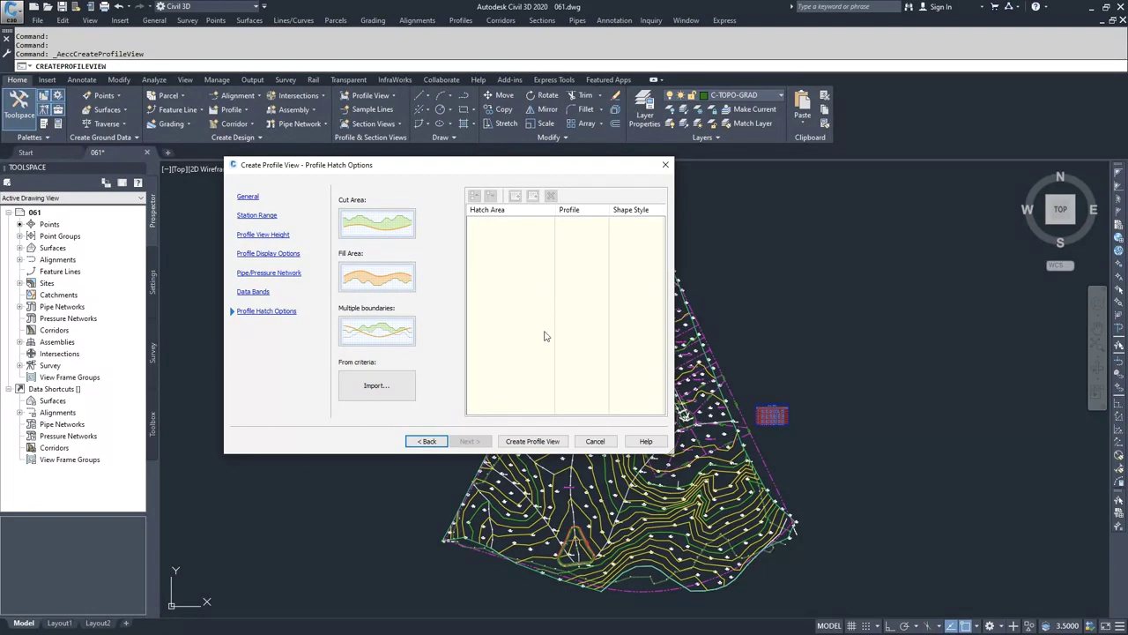
- Create the profile view without hatching and place its origin in the empty area east of the site, above the small existing profile view
{"action": "left_click", "coordinate": [530, 443]}
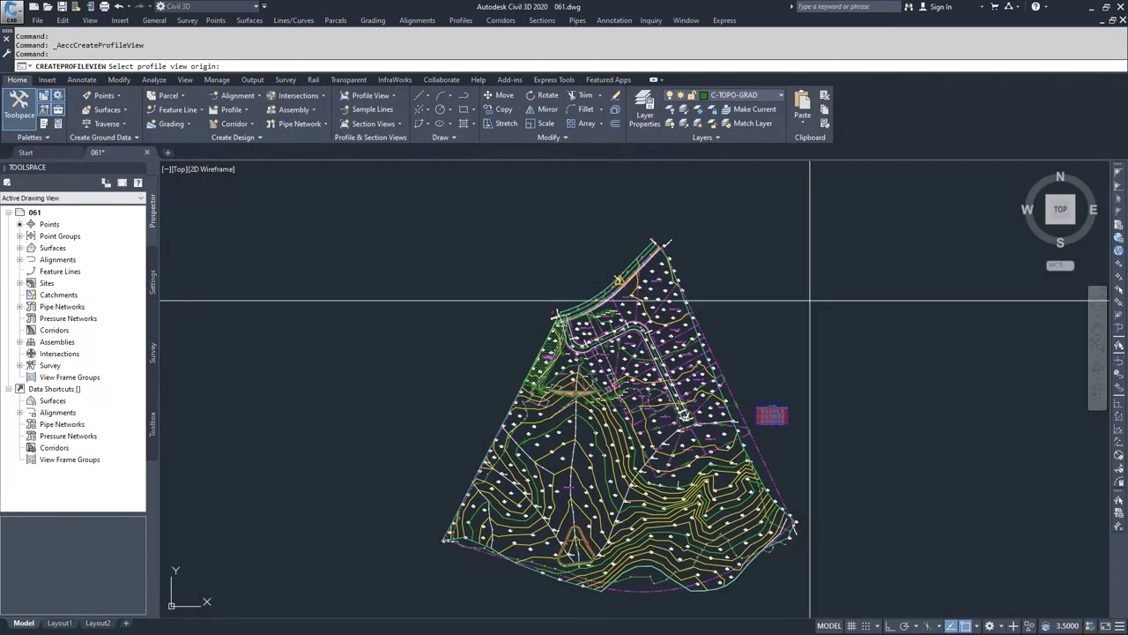
{"action": "middle_click_drag", "start_coordinate": [896, 332], "coordinate": [797, 333]}
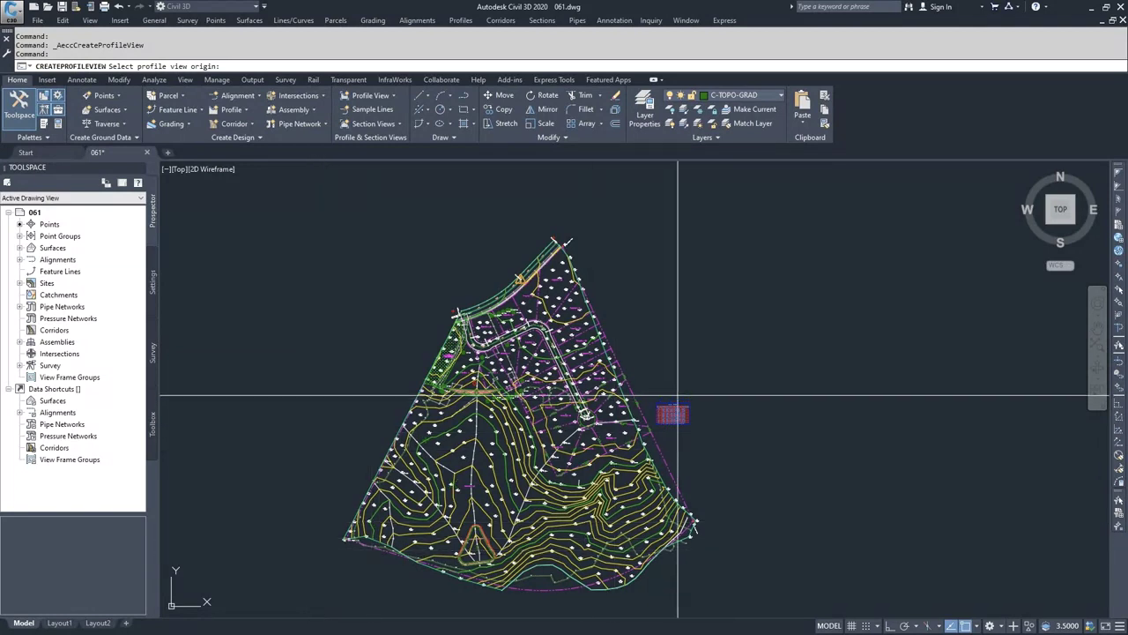
{"action": "left_click", "coordinate": [703, 353]}
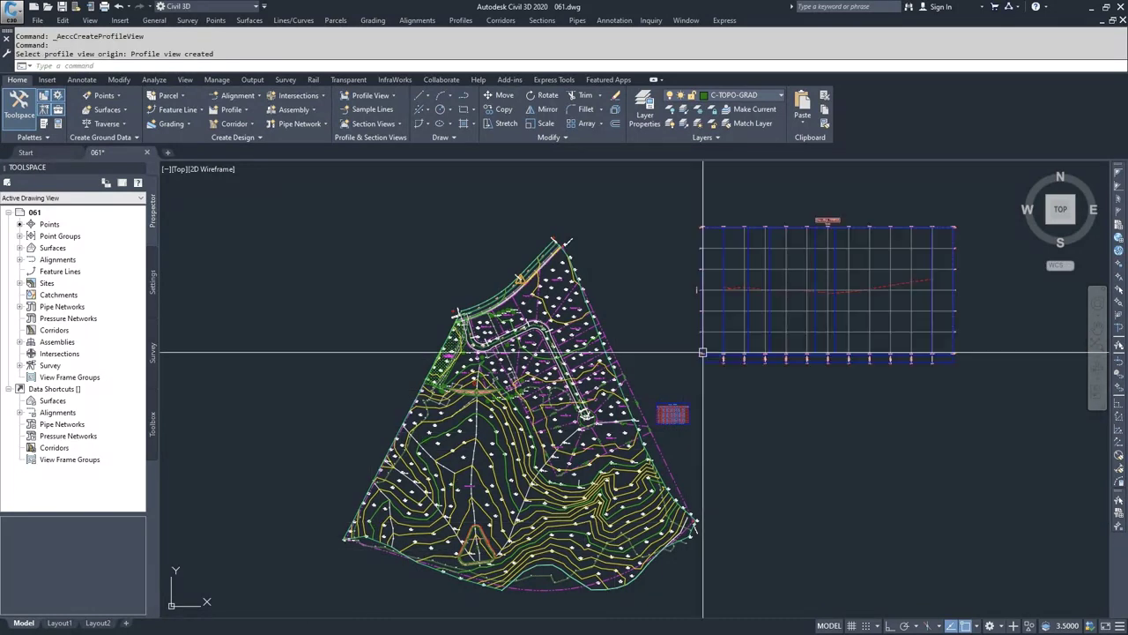